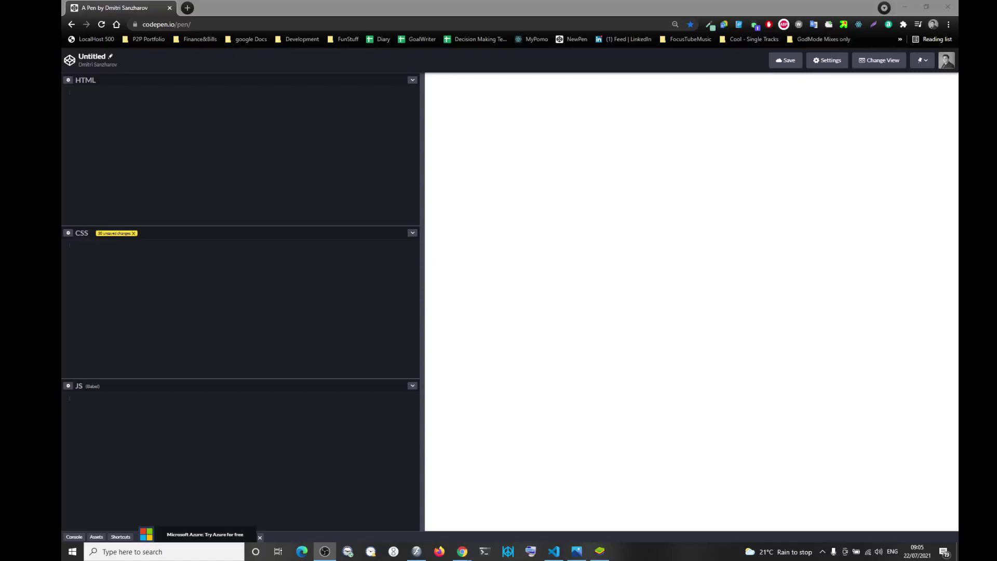
- Expand a select with name and id 'one' in the HTML, with an empty line inside
left_click(160, 191)
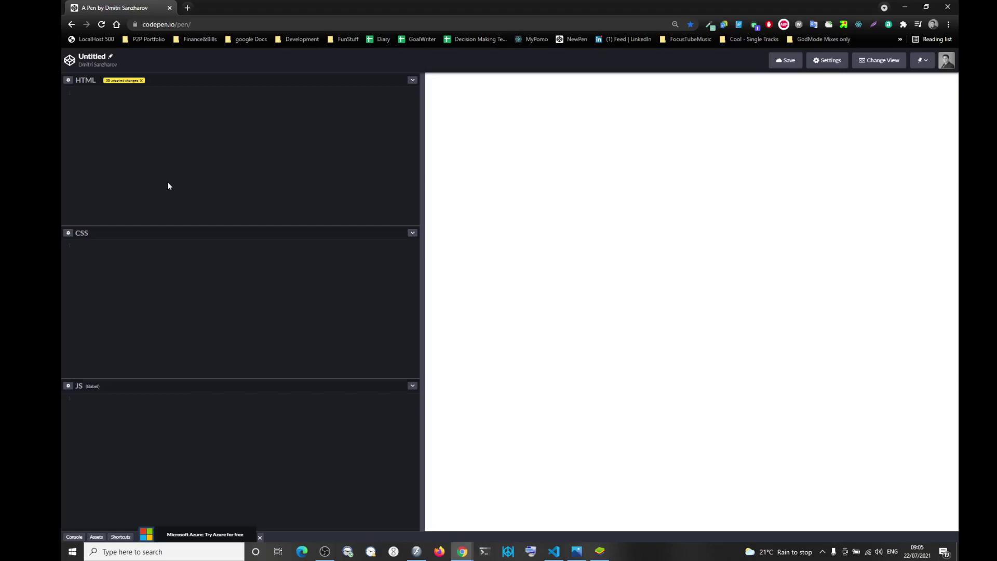
type("select")
key("Tab")
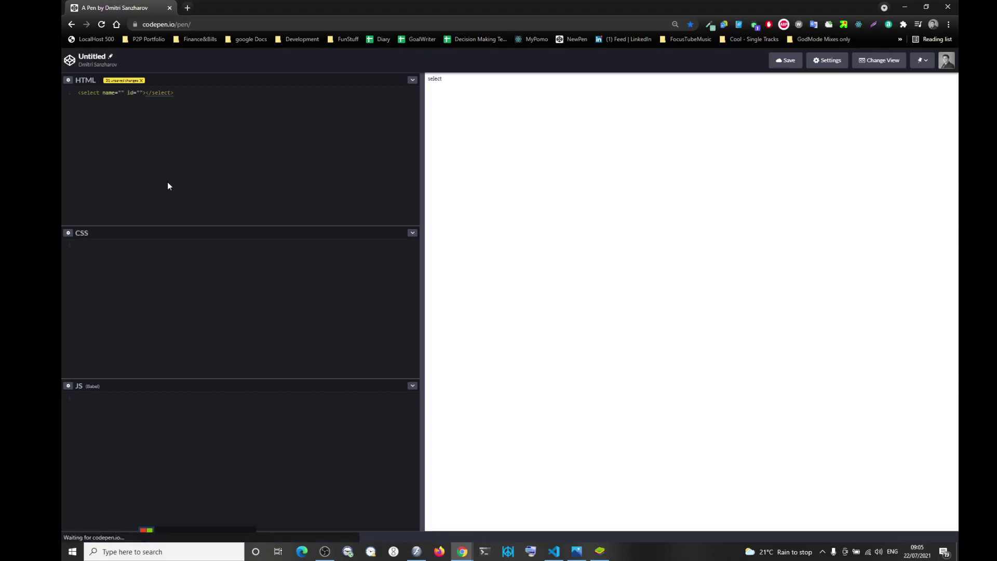
type("one")
key("Tab")
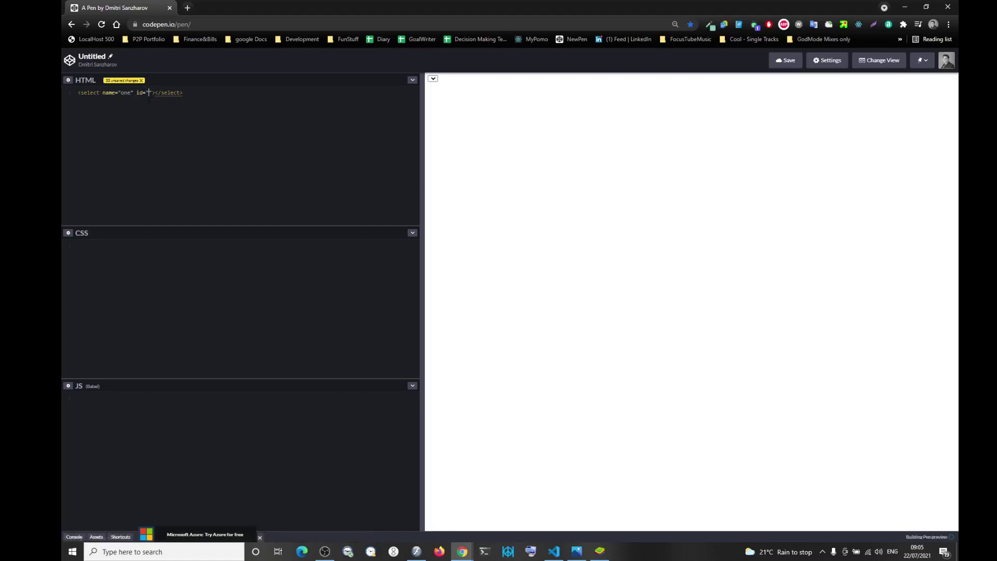
type("one")
key("Tab")
key("Return")
key("Return")
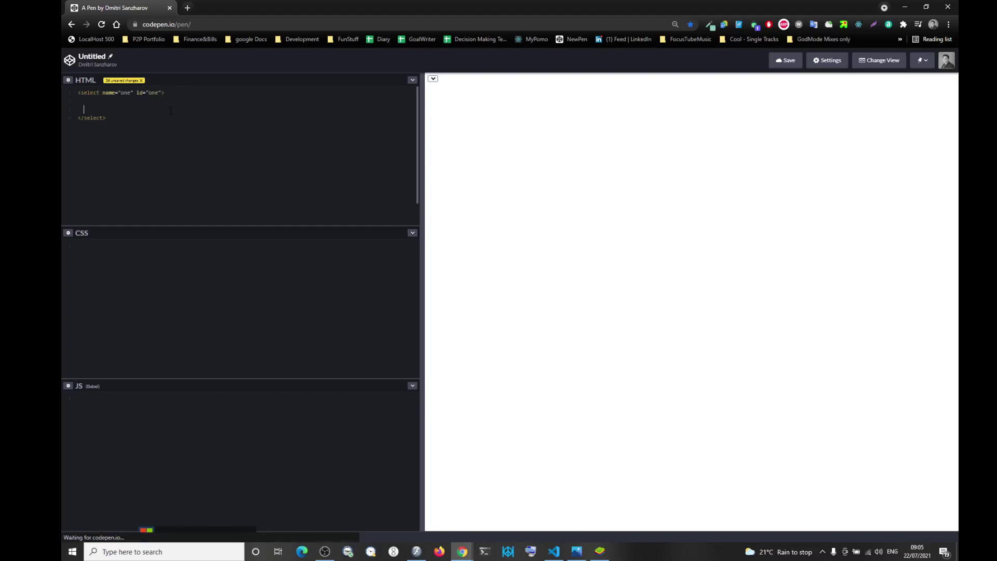
type("<optio")
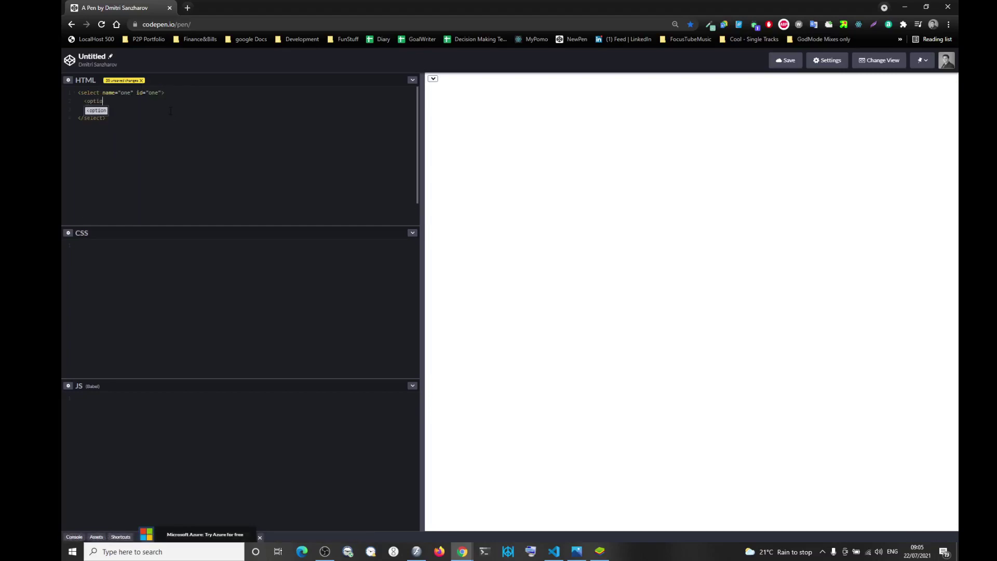
type("n></option>")
- Fill the select with three option lines labelled one, two and three
type("<option></option>")
type("<option></option>")
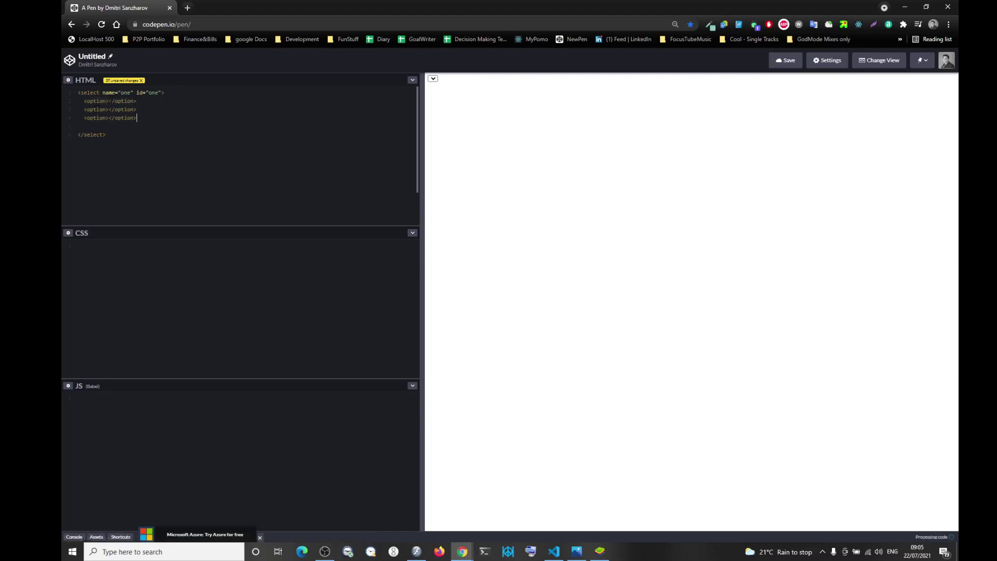
left_click(109, 101)
type("one")
left_click(108, 110)
type("two")
key("Down")
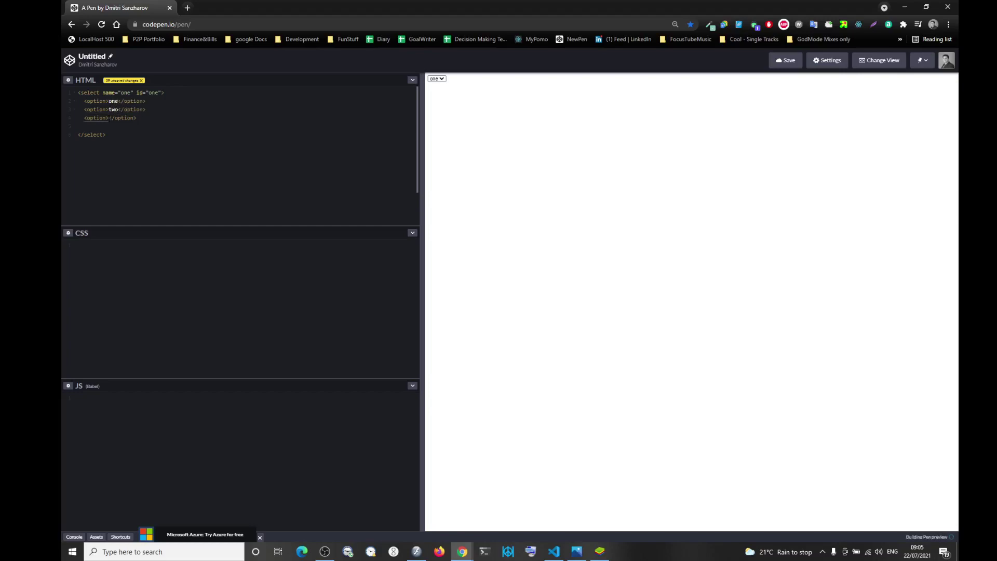
type("three")
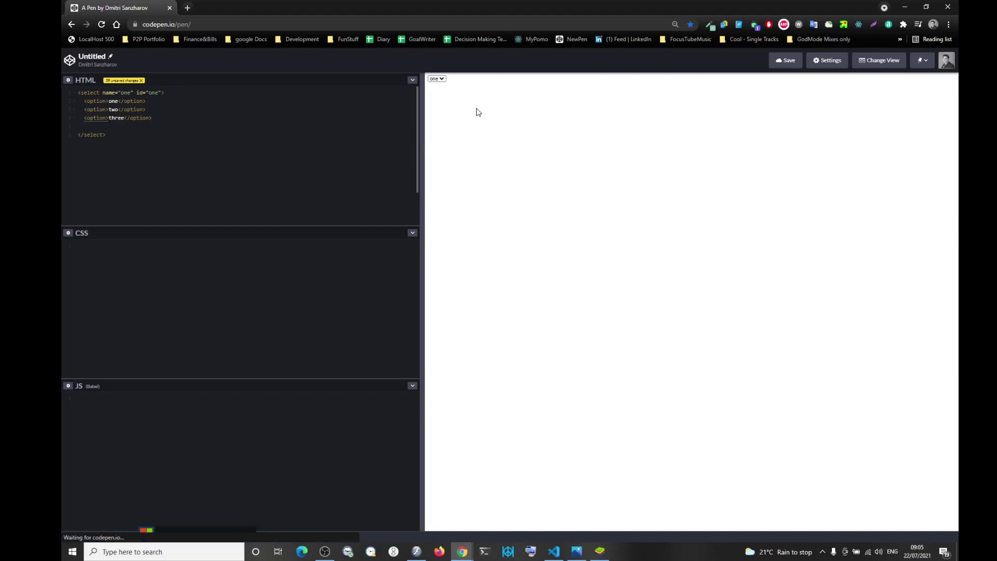
- Try the preview dropdown, choosing option two and then option three
left_click(434, 78)
left_click(466, 104)
left_click(441, 78)
left_click(438, 95)
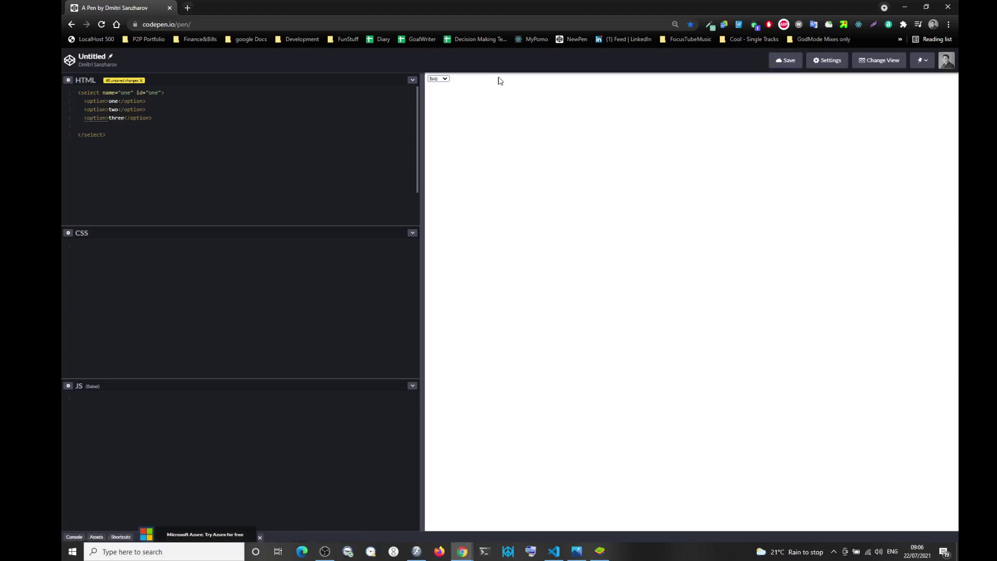
left_click(445, 80)
left_click(441, 102)
left_click(204, 283)
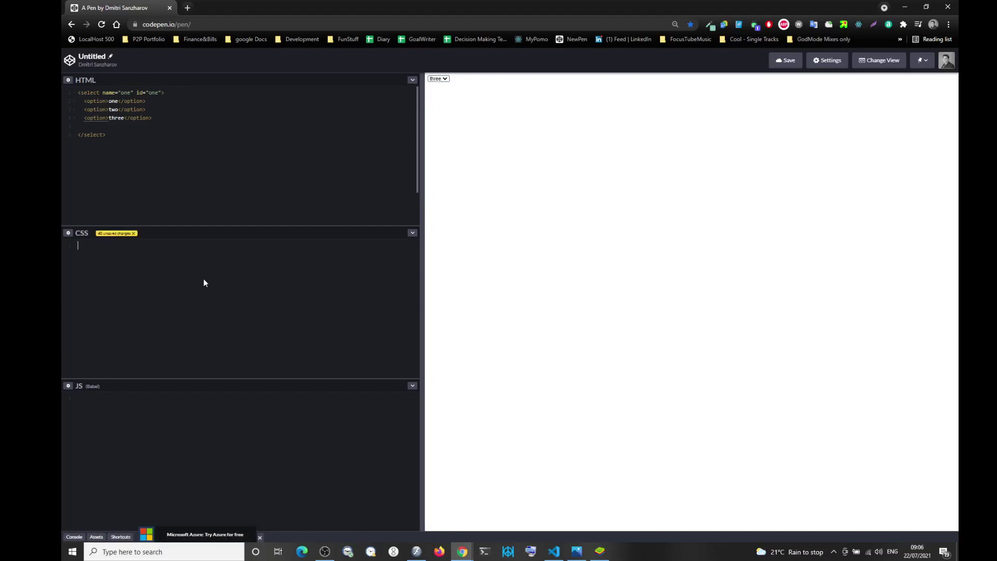
type("sele")
type("ct{")
- Write select { border: none; outline: none; } and try options two and three in the preview
key("Return")
type("border: none")
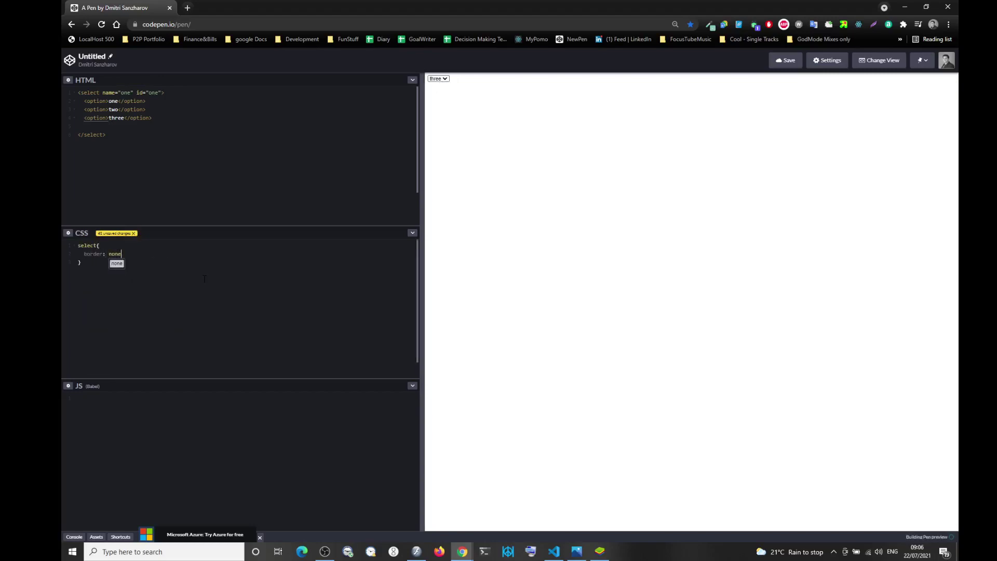
type(";")
key("Return")
type("outline:")
type(" none;")
left_click(438, 79)
left_click(444, 80)
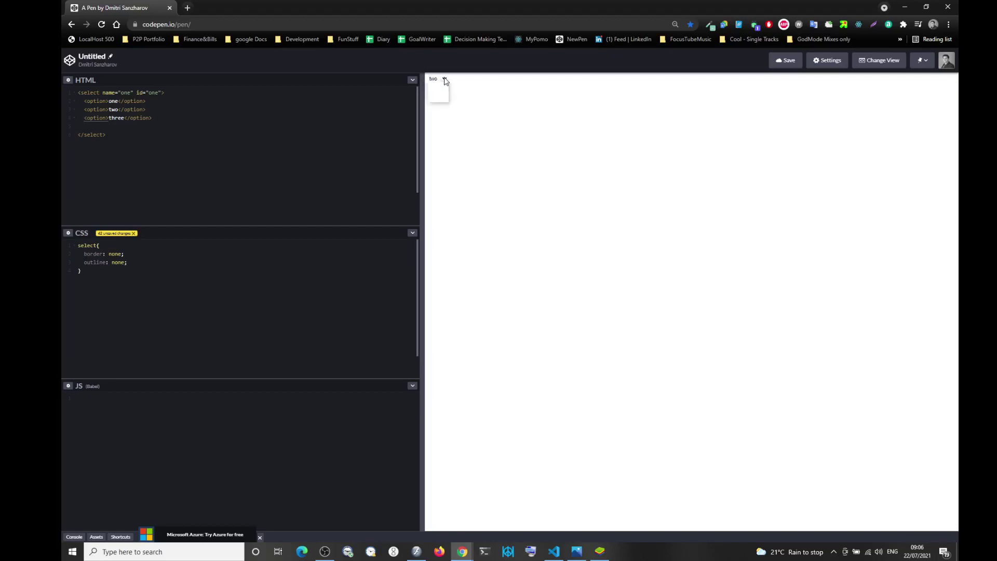
left_click(440, 100)
type("elect")
type(":focus{")
- Open a select:focus rule block to hold the 5px solid red border
key("Return")
type("border")
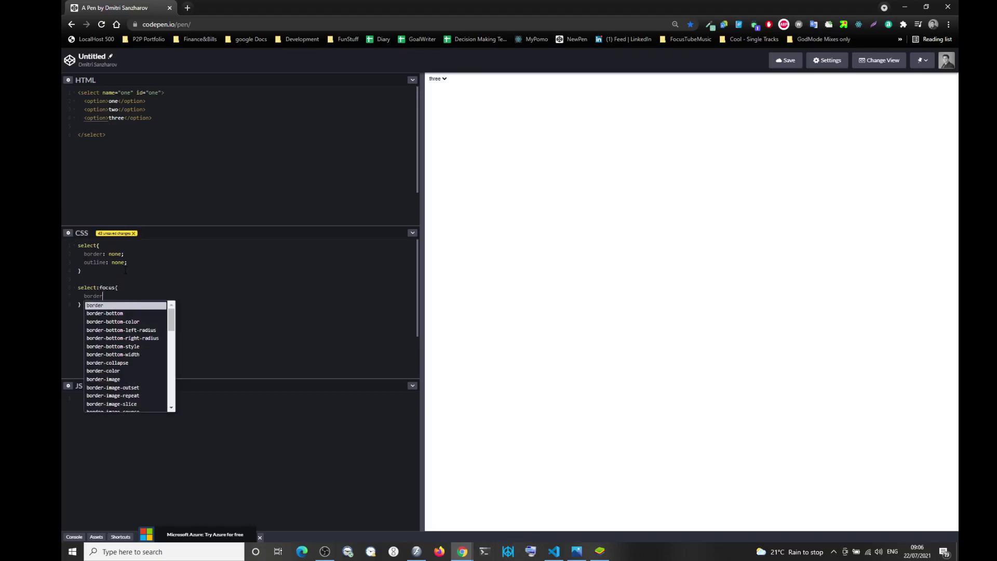
type(": 5px ")
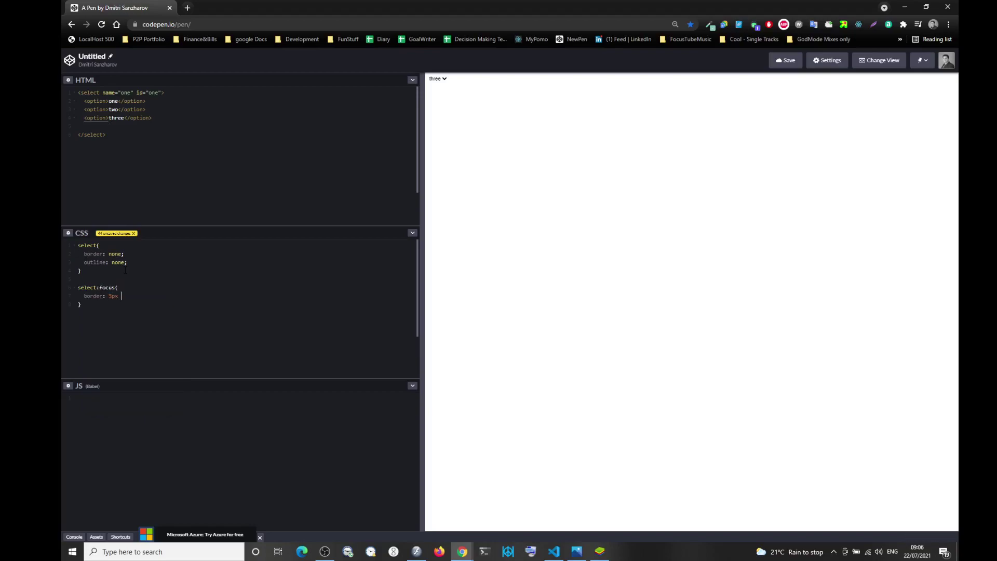
type("solid ")
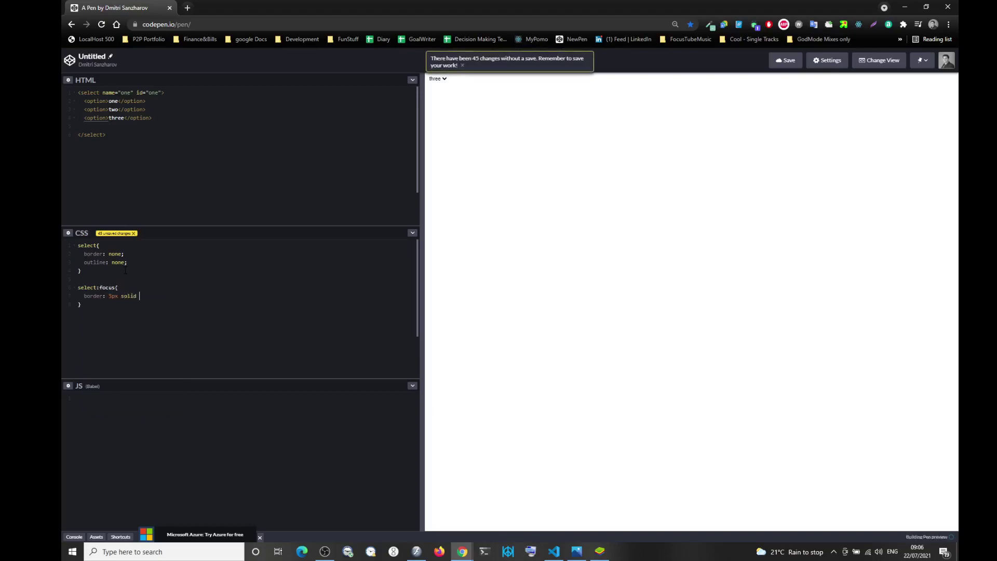
type("red;")
left_click(446, 80)
left_click(468, 84)
left_click(438, 82)
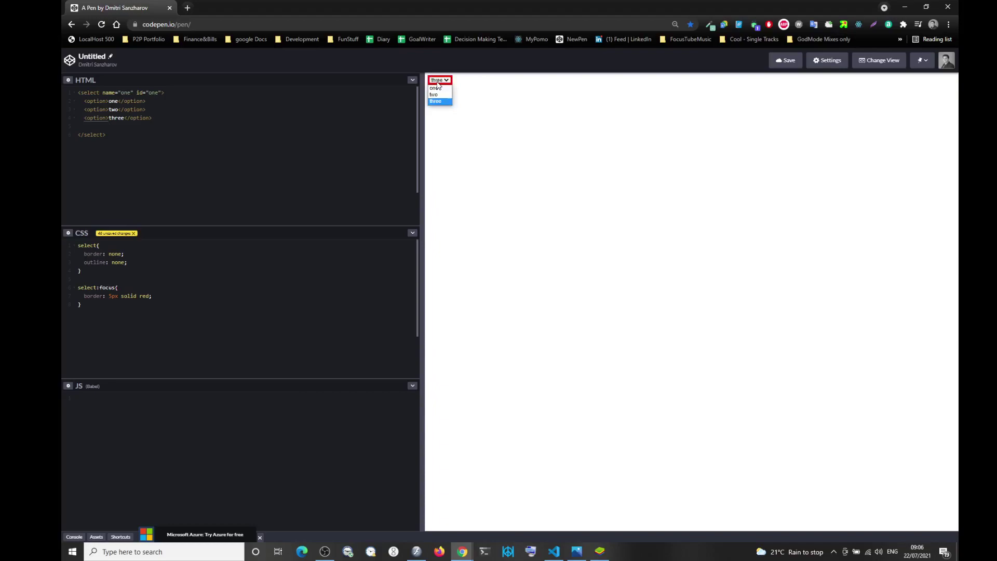
left_click(491, 90)
left_click(443, 82)
left_click(488, 93)
left_click(446, 83)
left_click(472, 96)
type("5px")
type("x solid ")
type("white")
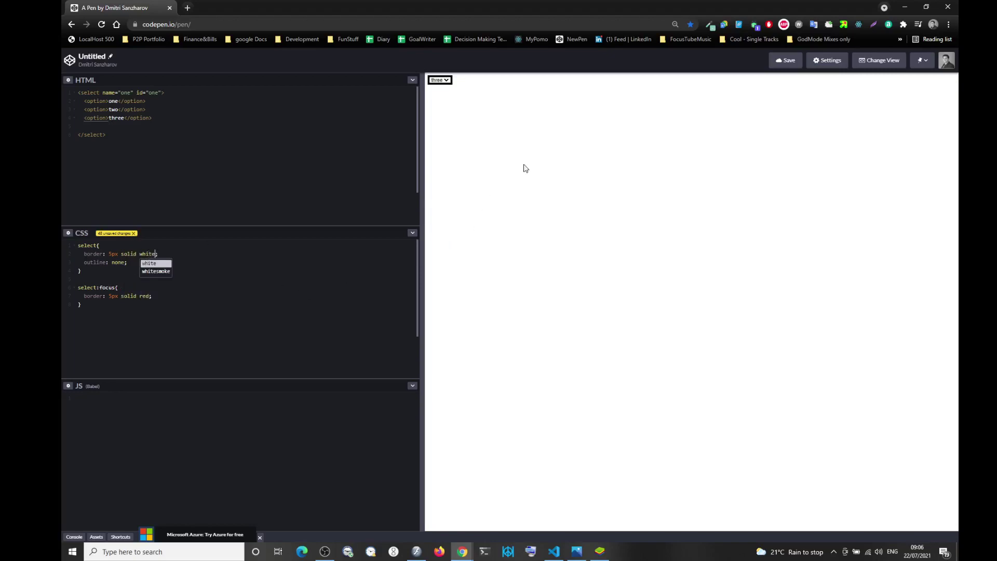
type(";")
- Choose option two, then option one, in the preview dropdown, then click away to blur it
left_click(441, 81)
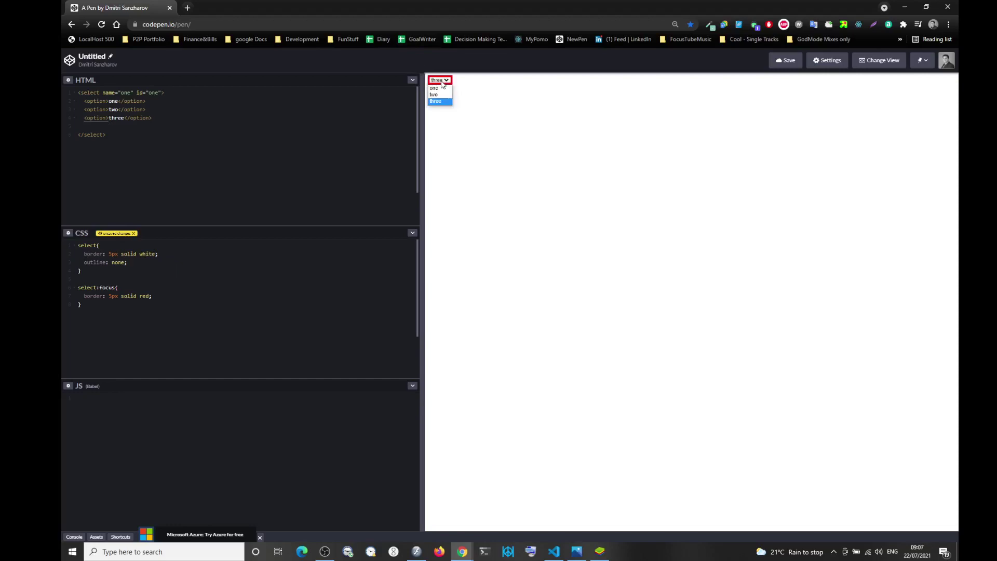
left_click(452, 95)
left_click(530, 128)
left_click(441, 81)
left_click(511, 105)
- Change the selector to select:active and test the preview dropdown, keeping option one
key("BackSpace")
key("BackSpace")
key("BackSpace")
key("BackSpace")
type("activ")
left_click(444, 80)
left_click(445, 87)
left_click(533, 111)
left_click(444, 80)
left_click(120, 312)
- Change the selector back to select:focus, choose option two in the preview, then blur it
key("BackSpace")
key("BackSpace")
key("BackSpace")
key("BackSpace")
key("BackSpace")
type("focus")
left_click(445, 80)
left_click(444, 86)
left_click(445, 85)
left_click(443, 97)
left_click(523, 163)
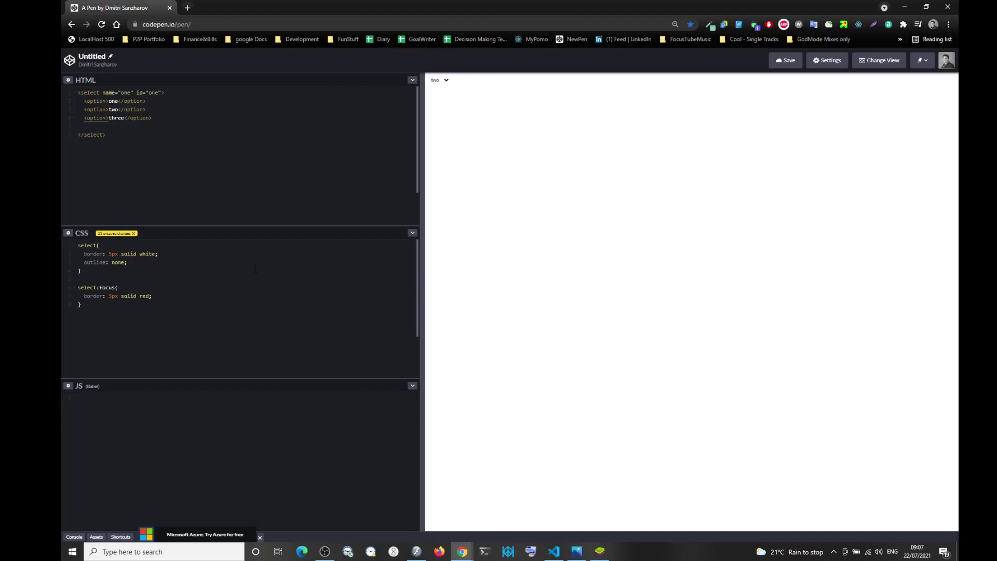